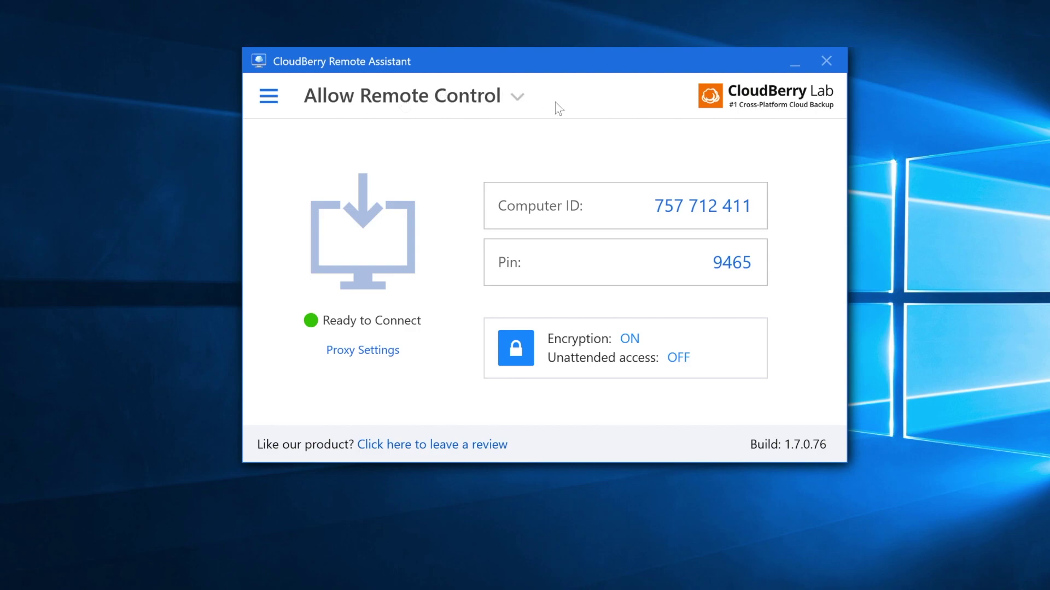
Check the connection modes without switching, then copy the public encryption key from Options > Security
left_click(519, 98)
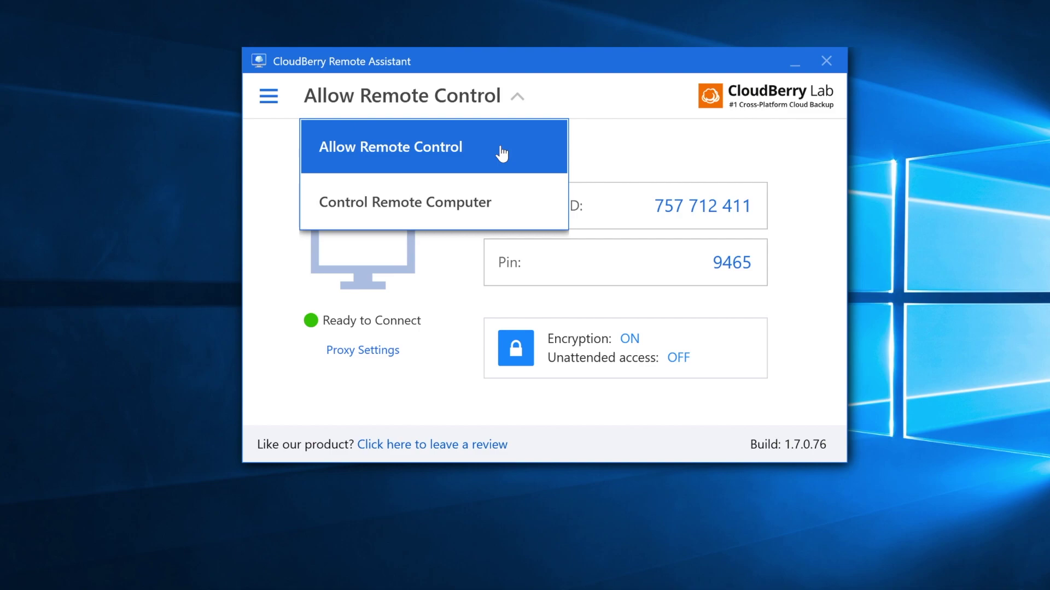
left_click(596, 146)
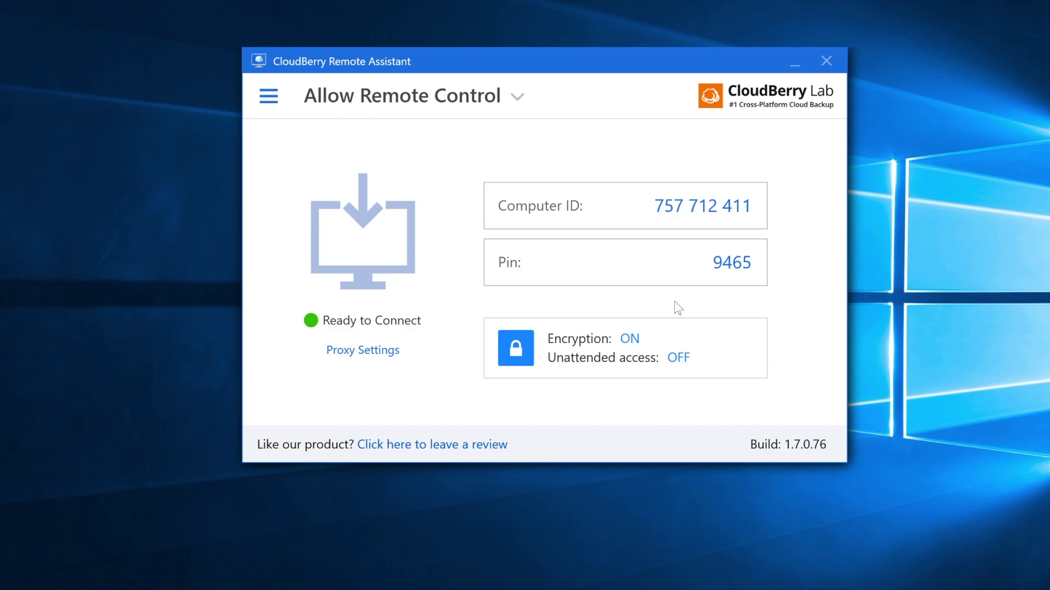
left_click(602, 336)
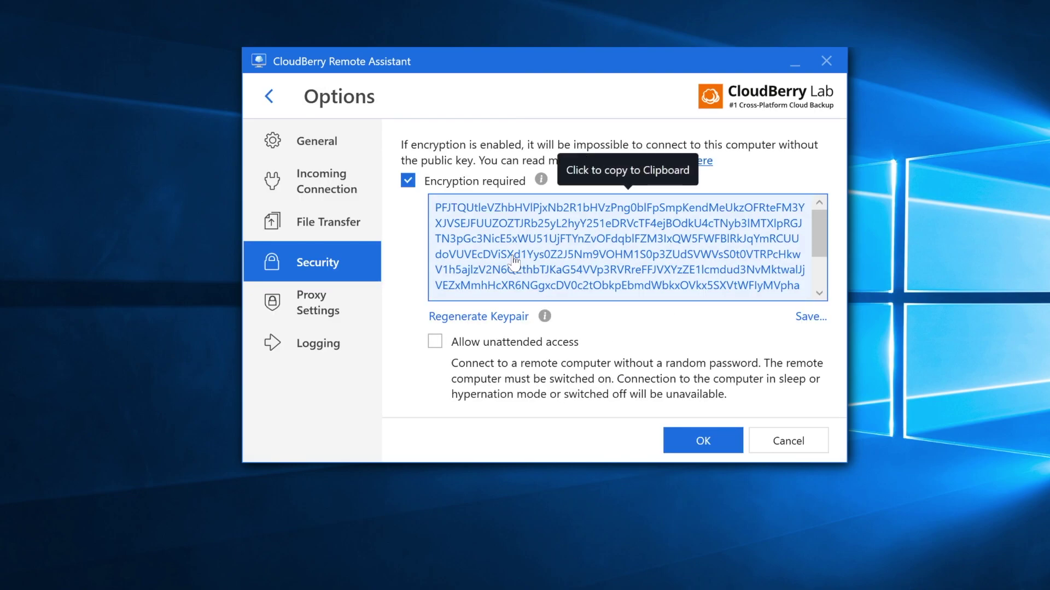
left_click(514, 227)
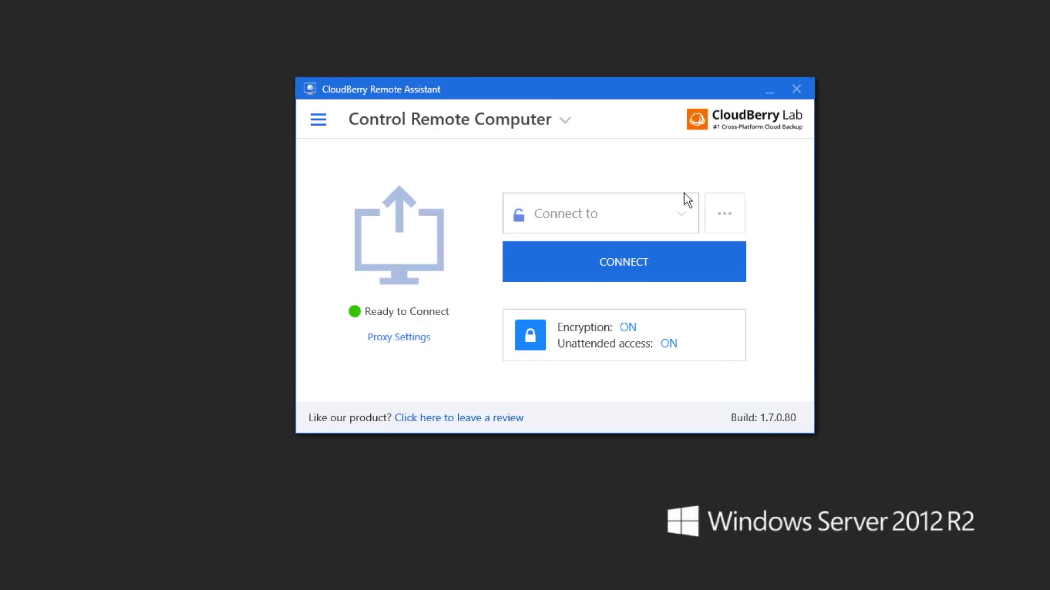
Enter the remote computer's ID in Connect to and start the connection
left_click(621, 216)
type("757712411")
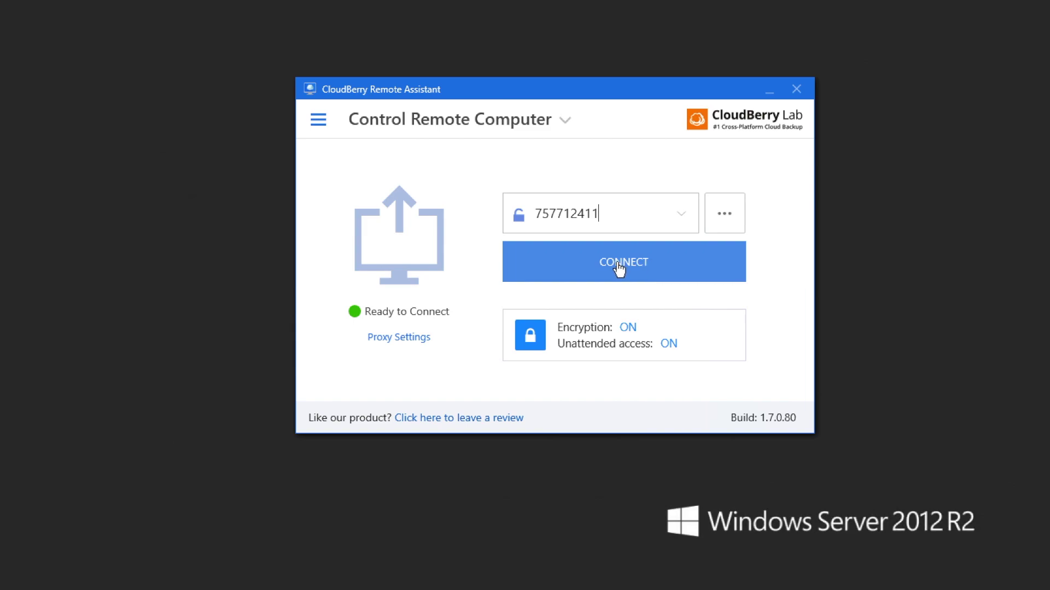
left_click(618, 270)
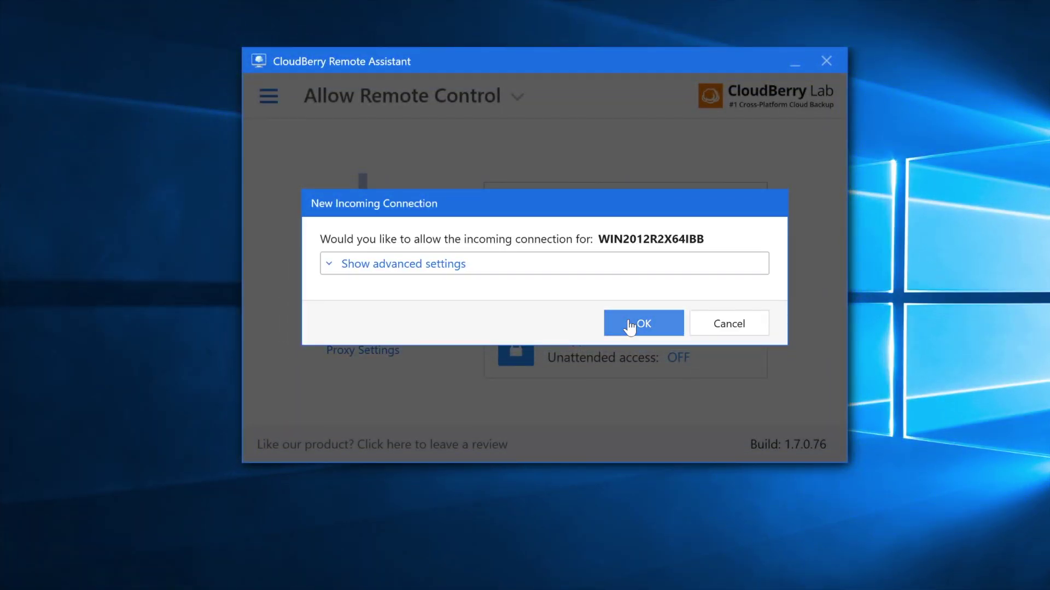
Submit the pasted public key, dismiss Options, and authorize with the remote computer's pin
left_click(443, 271)
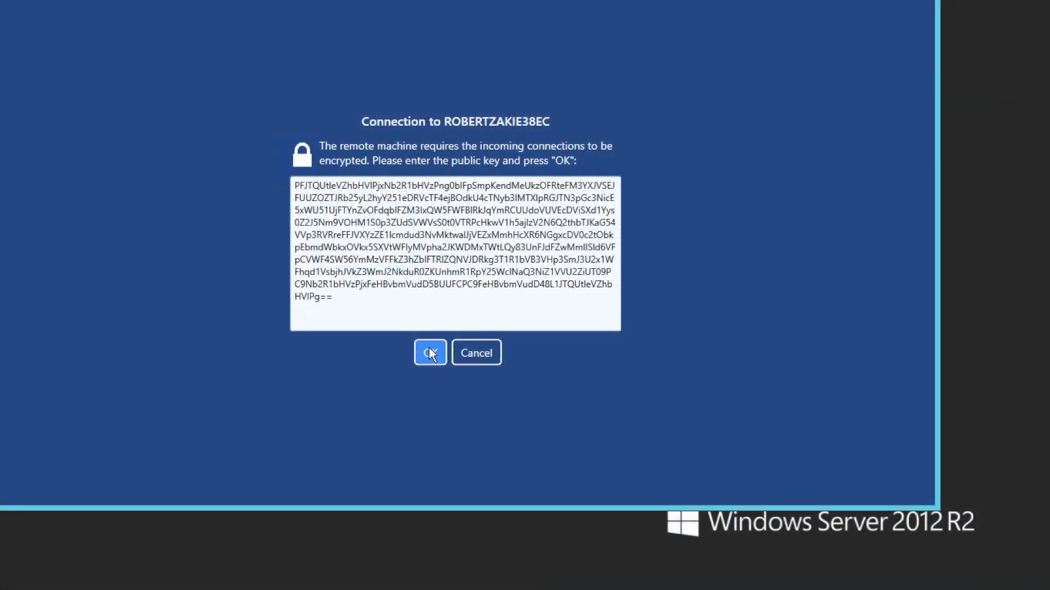
left_click(430, 354)
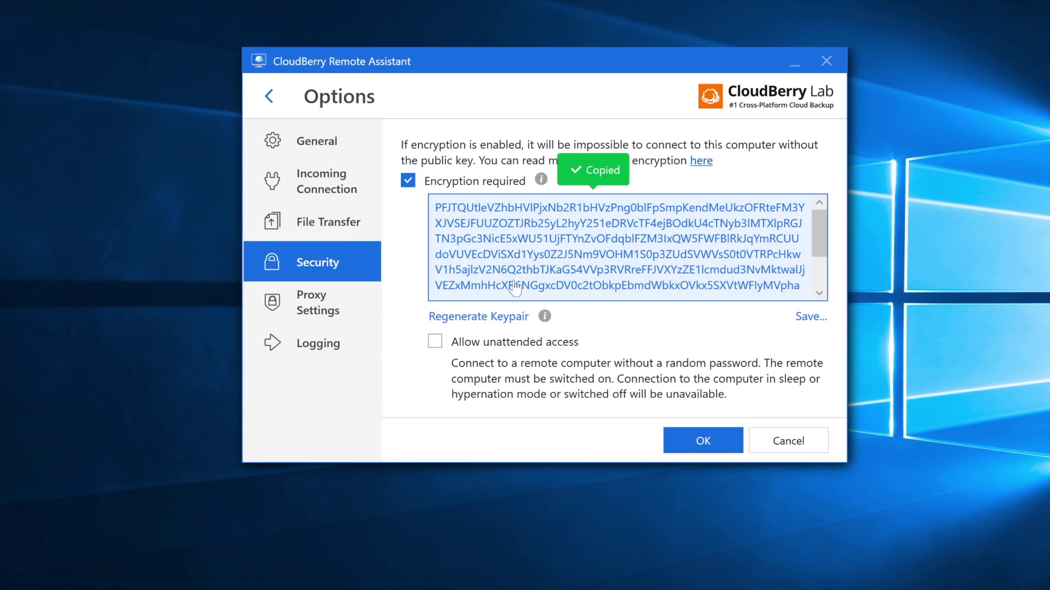
left_click(761, 447)
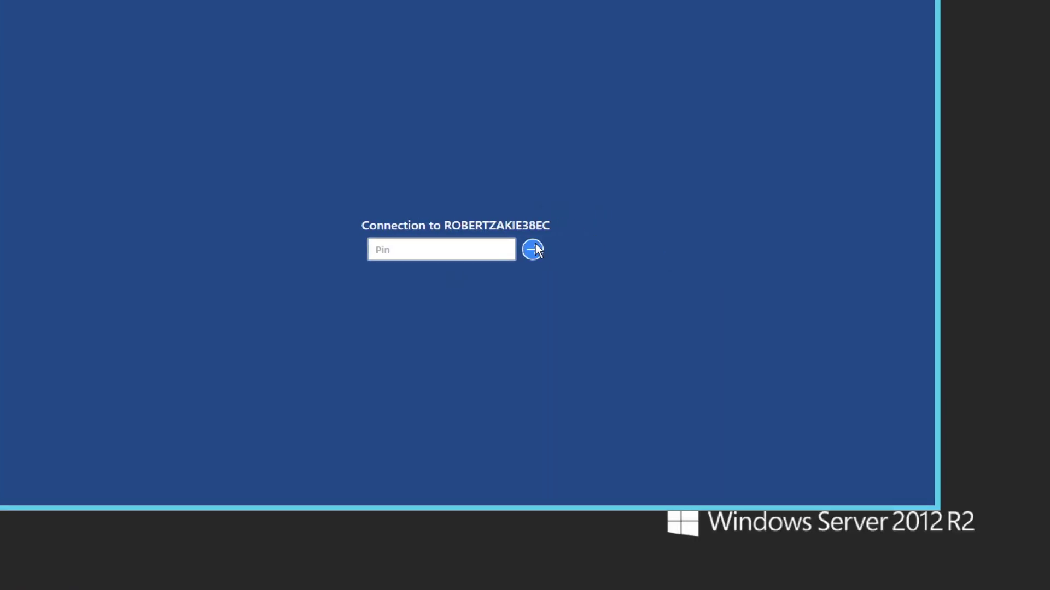
left_click(533, 250)
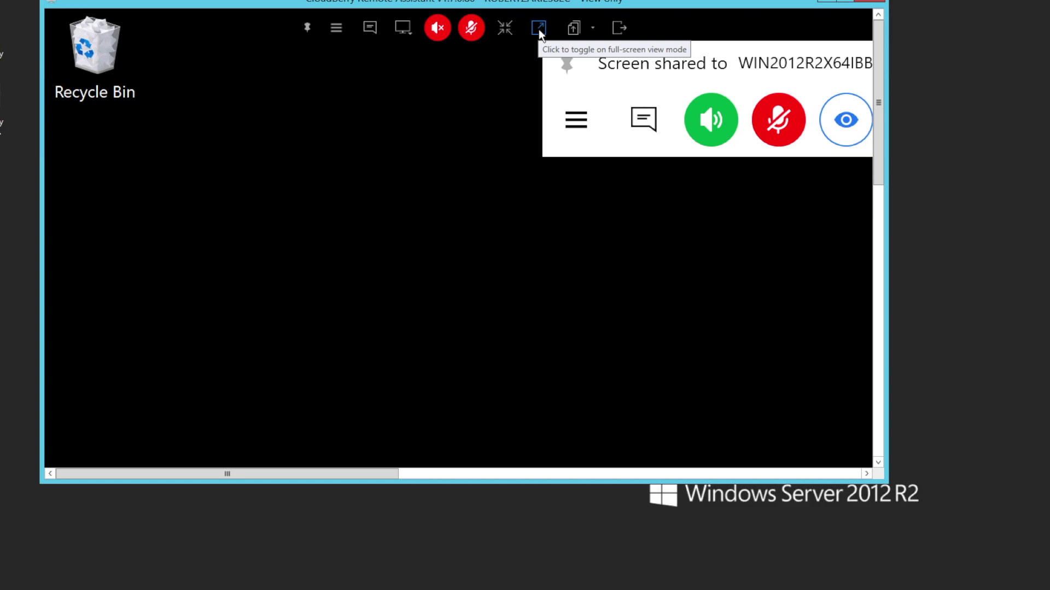
Turn on scale-to-fit so the full Windows 10 screen and taskbar fit the window
left_click(506, 25)
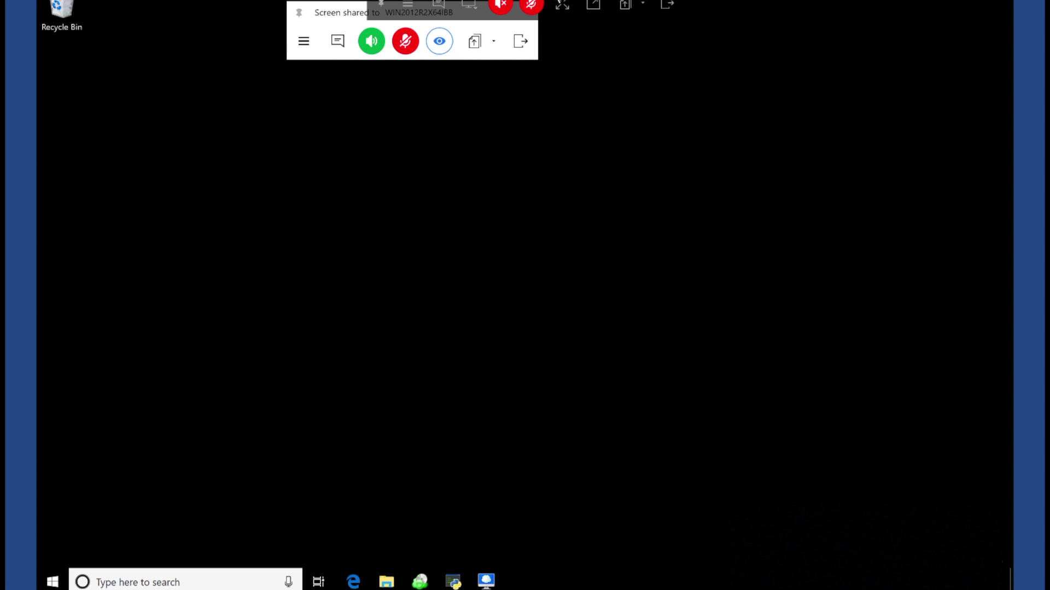
Send the chat message 'What seems to be the problem?' and open the session options menu
left_click(441, 7)
type("What seems to")
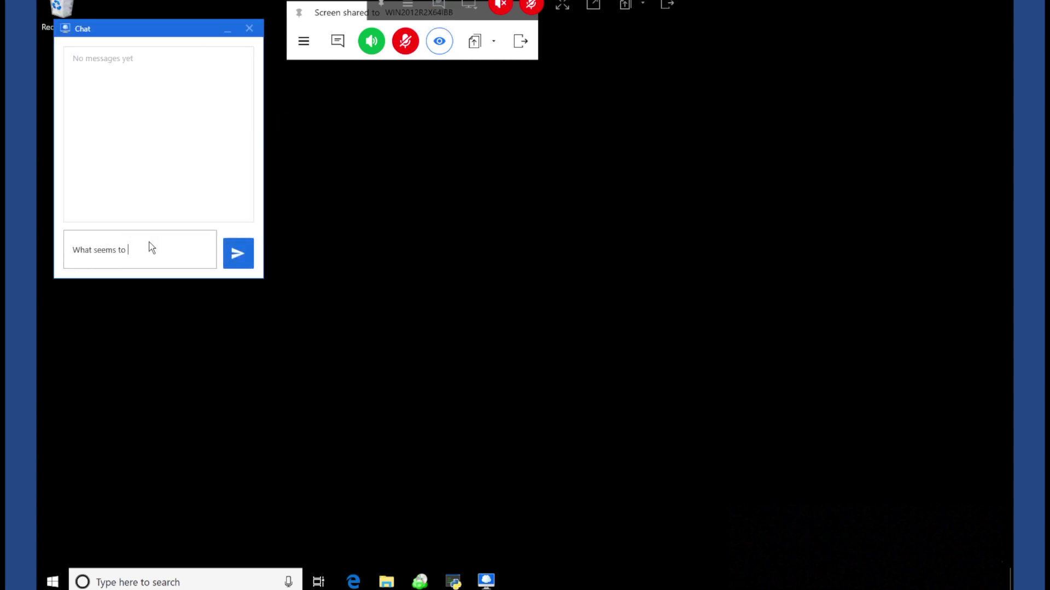
type(" be the problem")
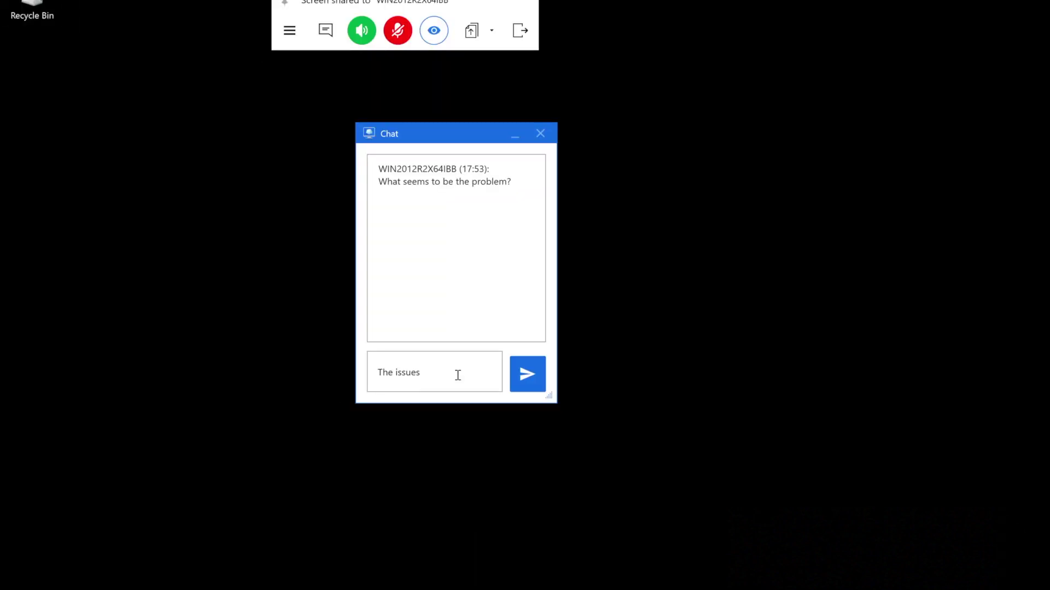
key("BackSpace")
key("BackSpace")
type("is")
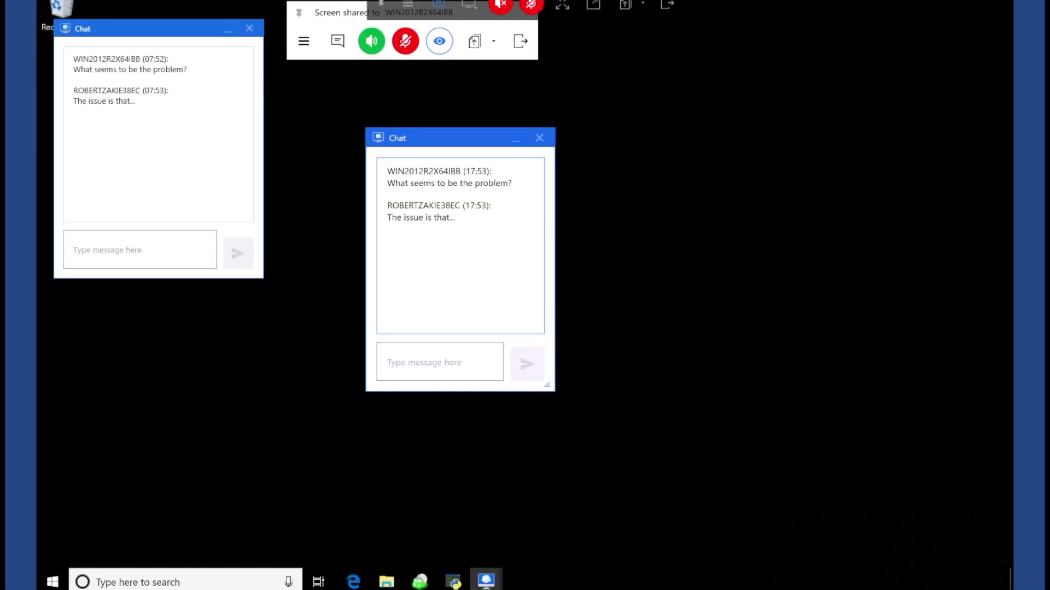
left_click(407, 5)
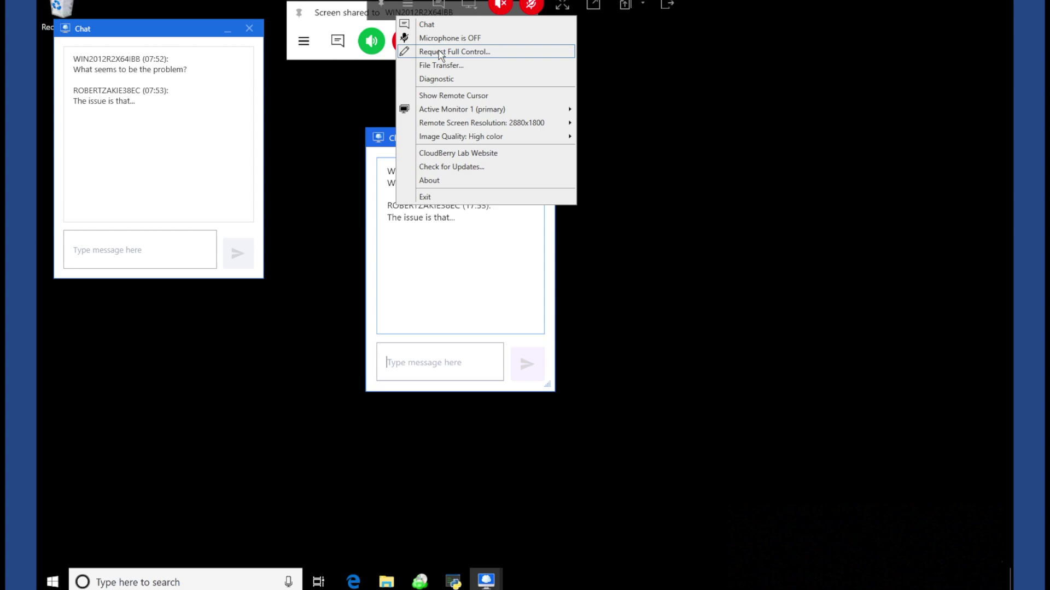
Request and allow full control, then place the two chat windows side by side
left_click(438, 52)
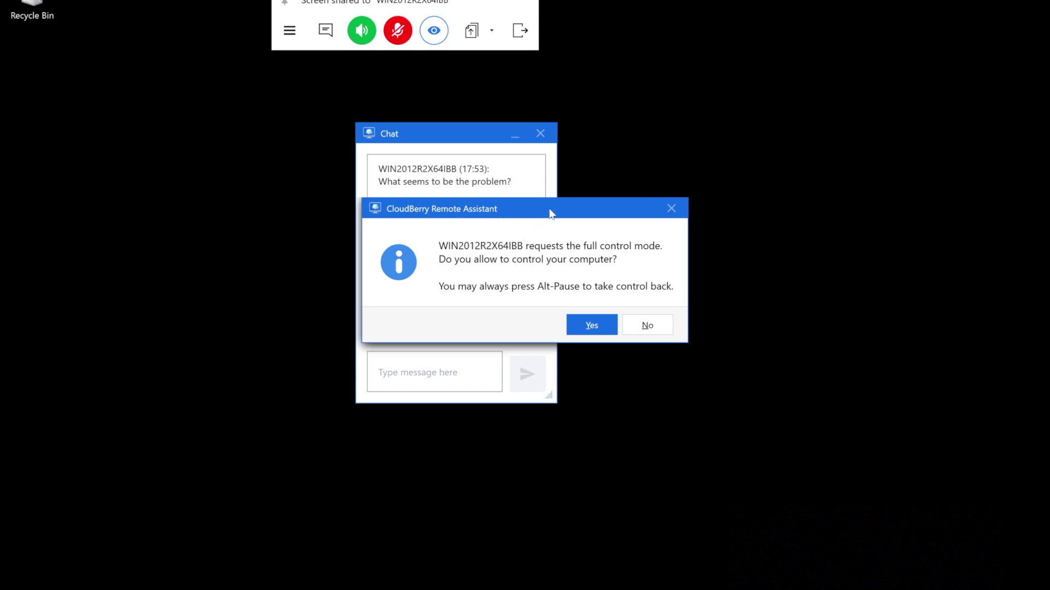
left_click_drag(550, 205, 530, 206)
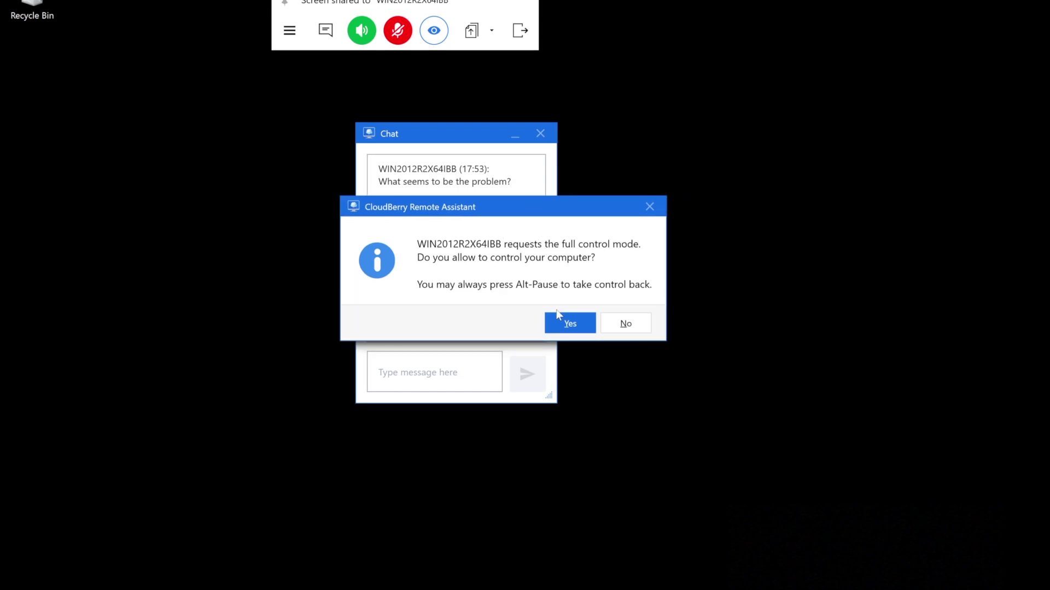
left_click(568, 323)
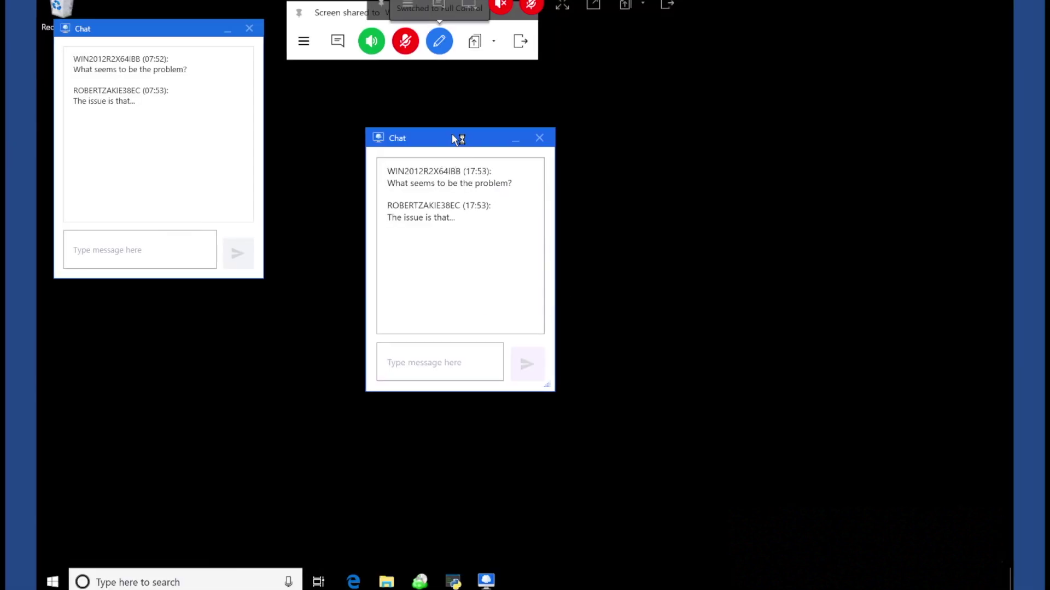
left_click(508, 137)
left_click_drag(176, 28, 284, 119)
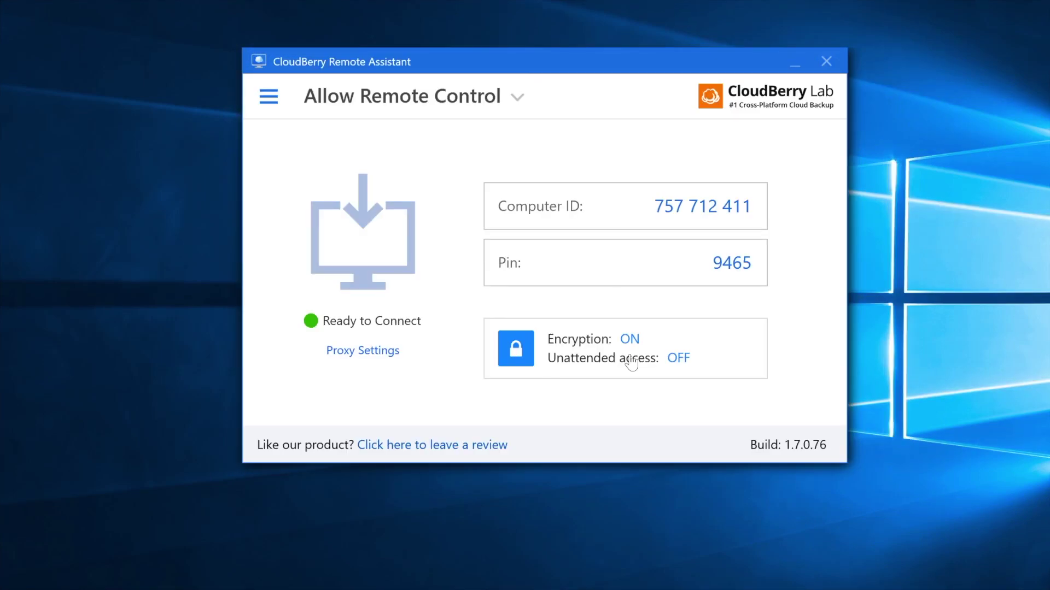
Open Security options for unattended access and sign in with the remote Windows account password
left_click(681, 359)
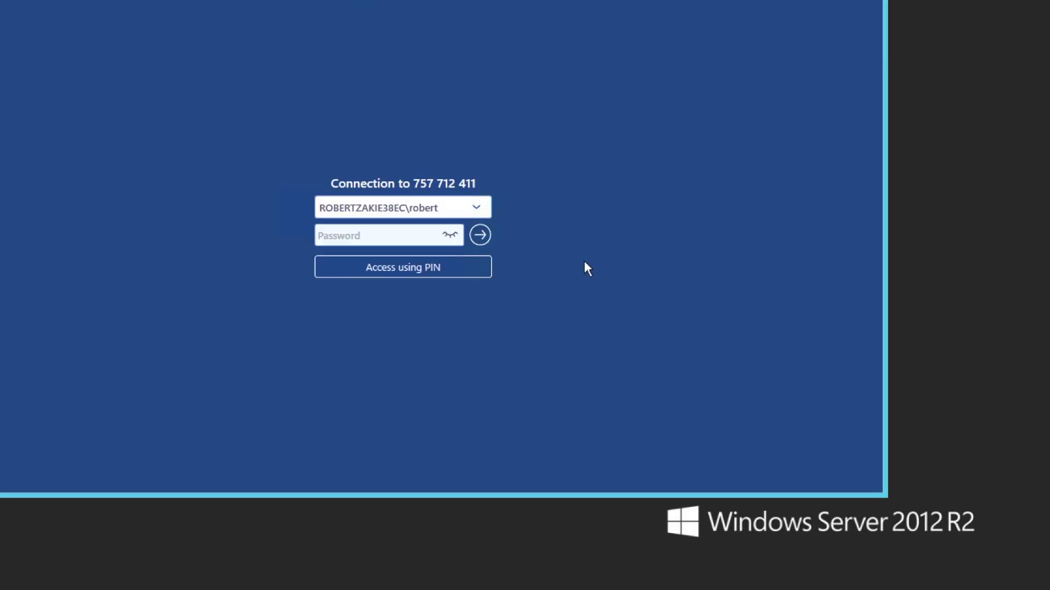
type("*********")
left_click(481, 233)
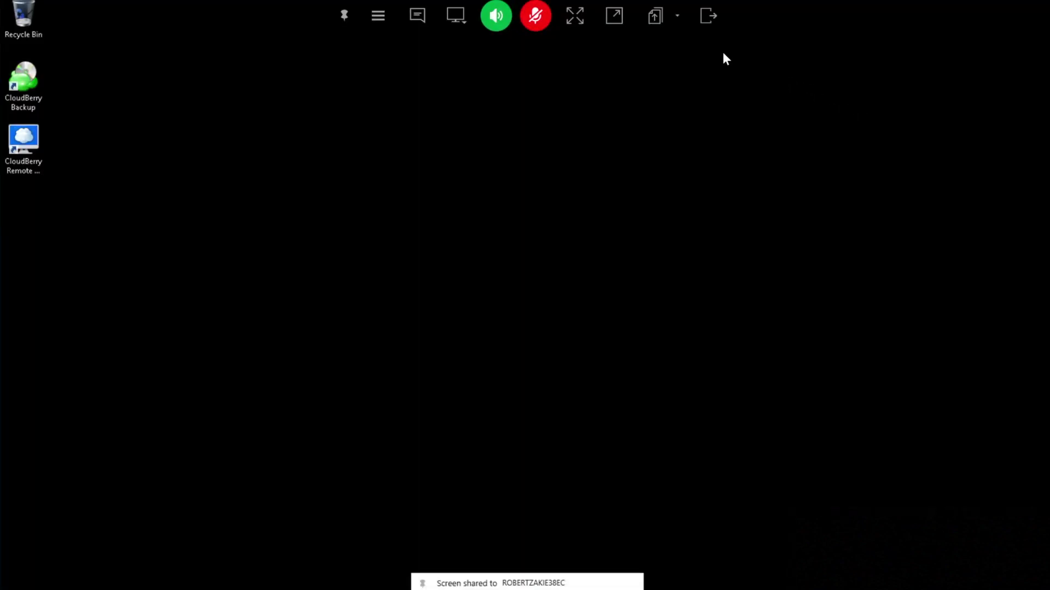
Upload the CBLCompanyonlinebackup v5.8.3.45 installer from Downloads through the File Transfer window
left_click(655, 16)
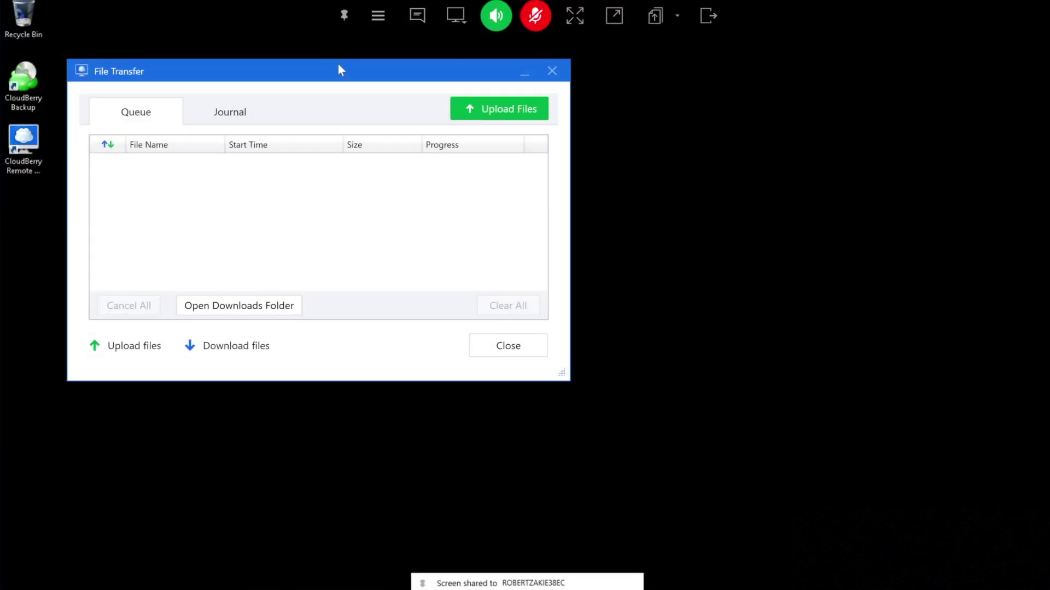
left_click_drag(338, 70, 444, 117)
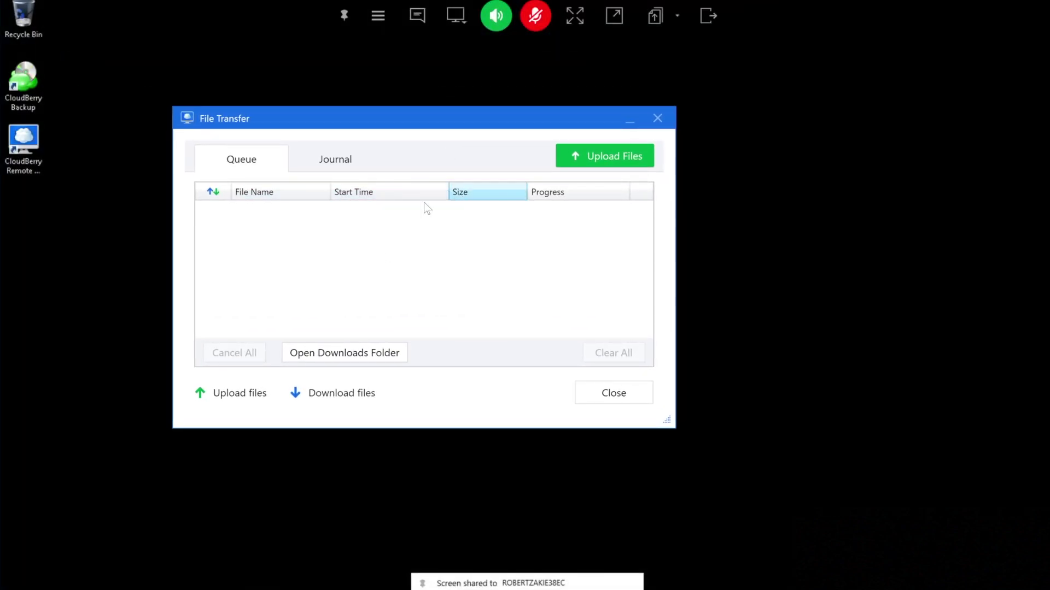
left_click(593, 156)
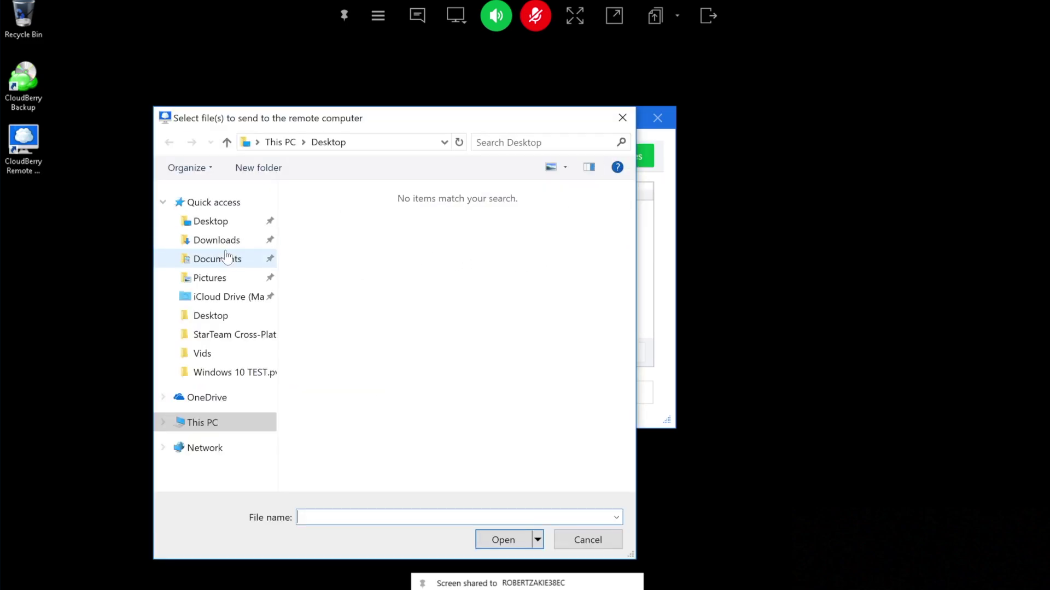
left_click(224, 241)
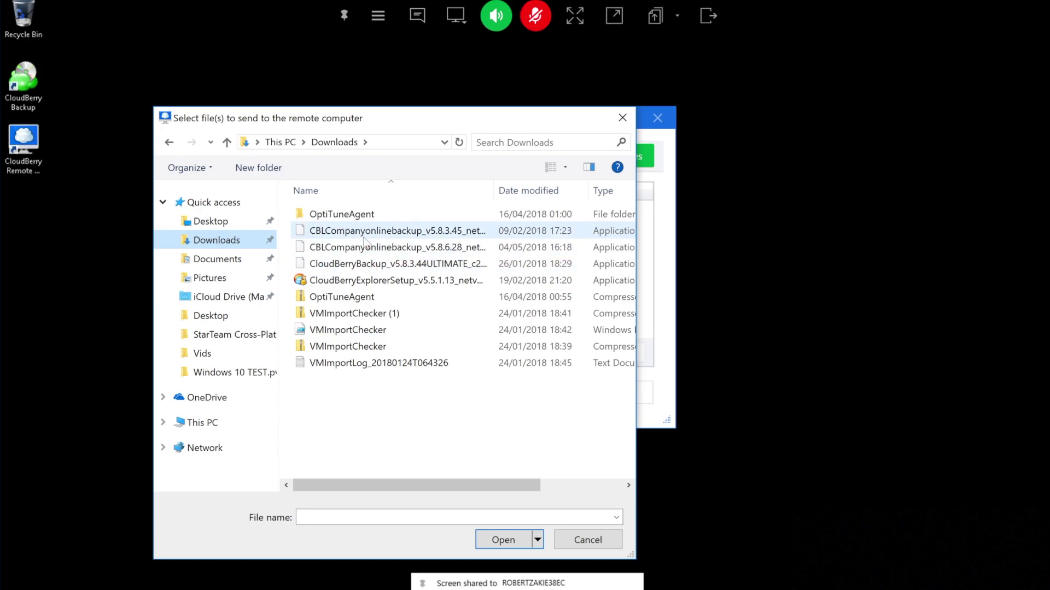
left_click(363, 236)
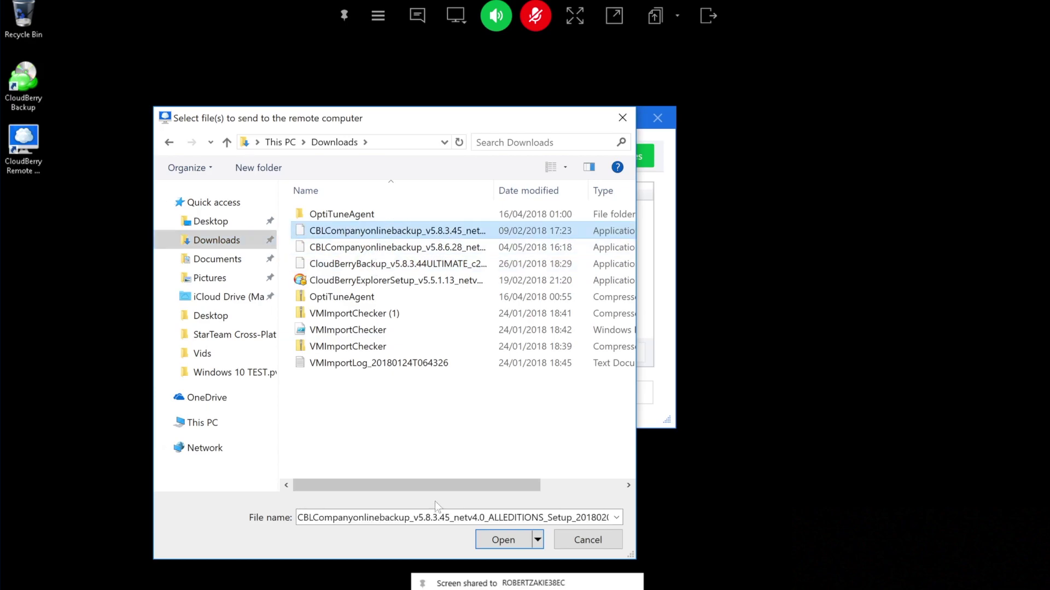
left_click(491, 540)
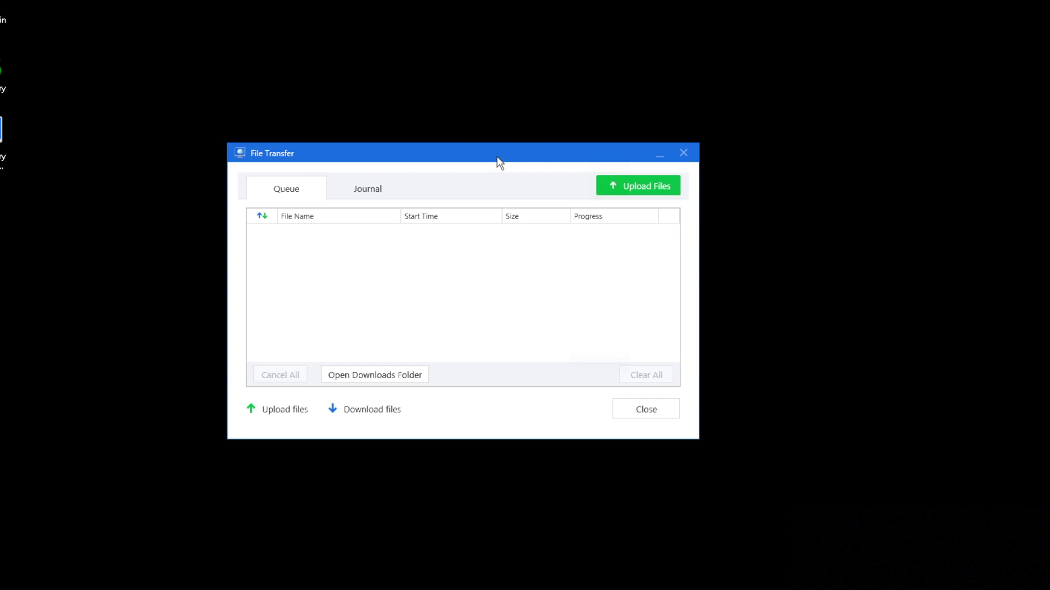
Open the remote uploads folder and select the 20,905 KB CBLCompanyonlinebackup installer
left_click(365, 383)
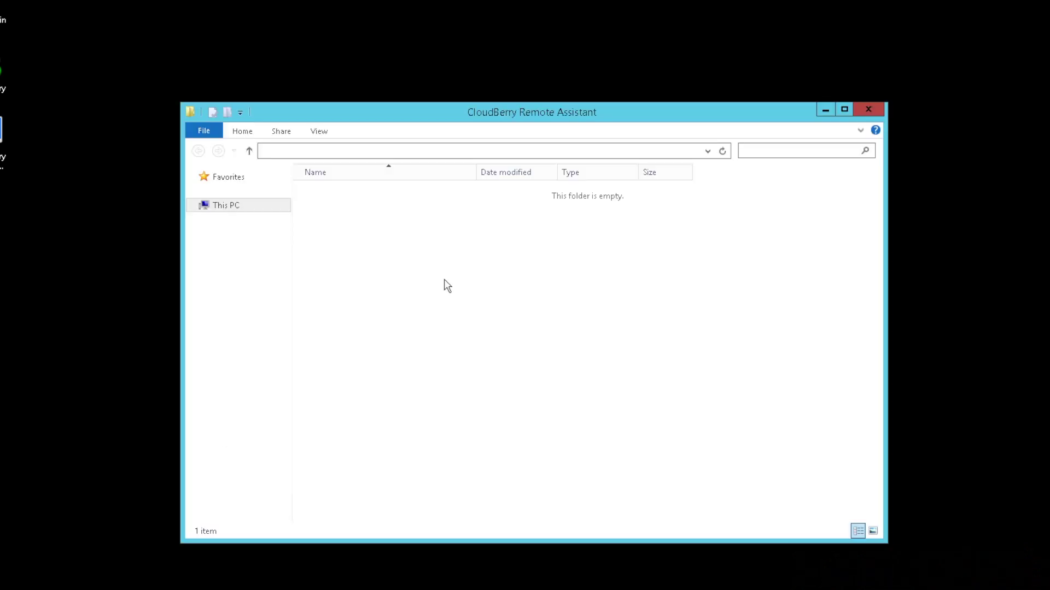
left_click(400, 193)
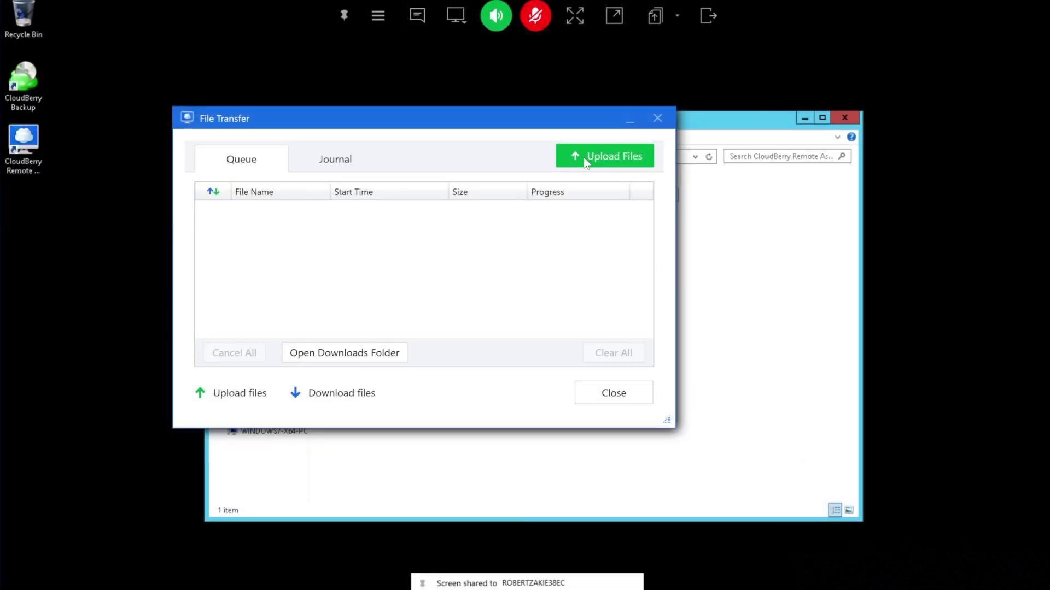
Upload CloudBerryBackup, CloudBerryExplorerSetup, OptiTuneAgent.zip and VMImportLog, review the Journal, then disconnect
left_click(584, 157)
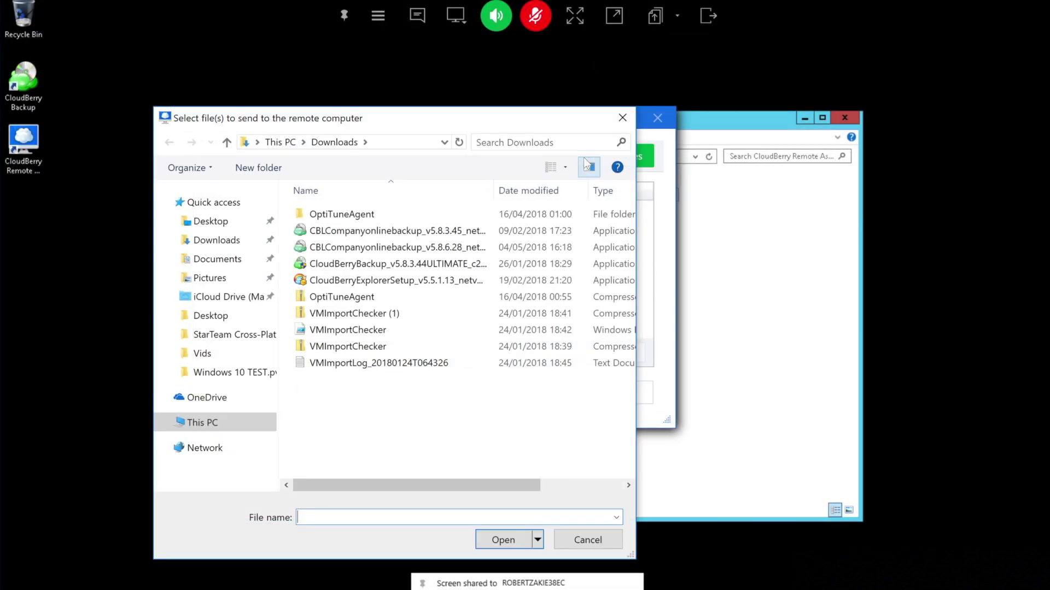
left_click(368, 267)
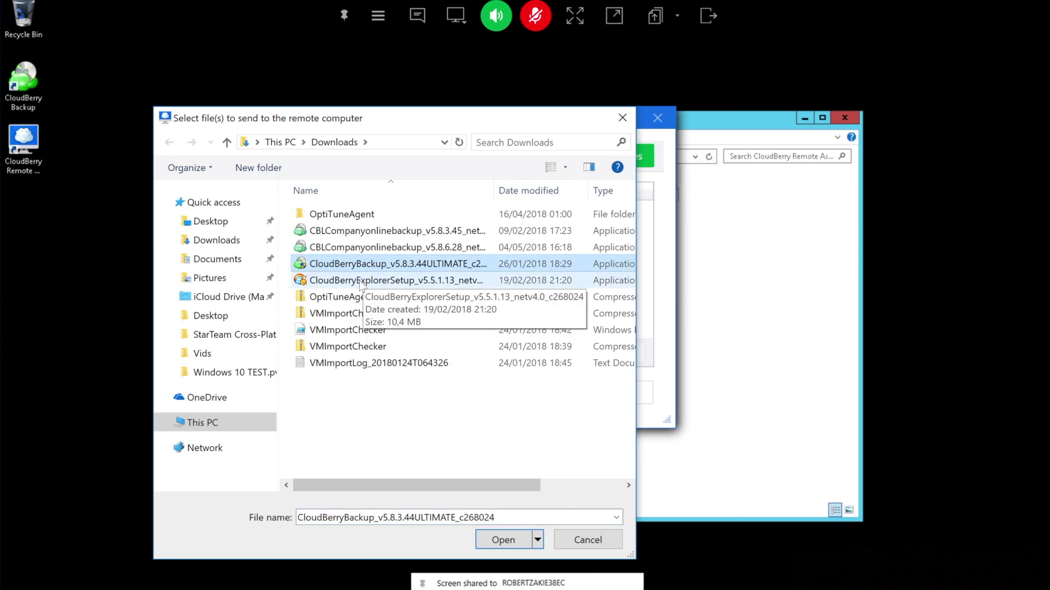
left_click(360, 282, "ctrl")
left_click(356, 298, "ctrl")
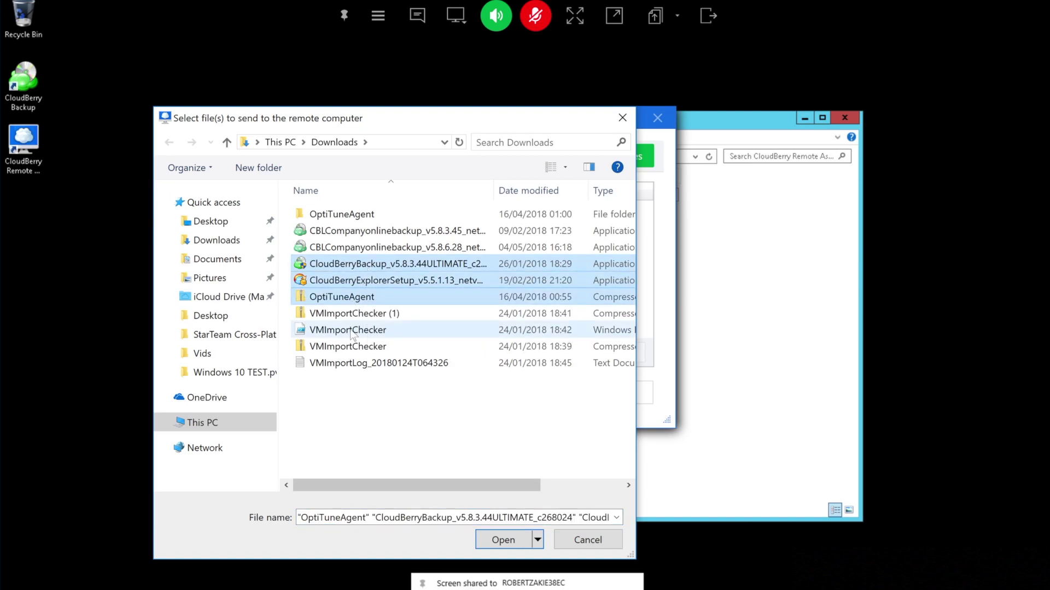
left_click(347, 365, "ctrl")
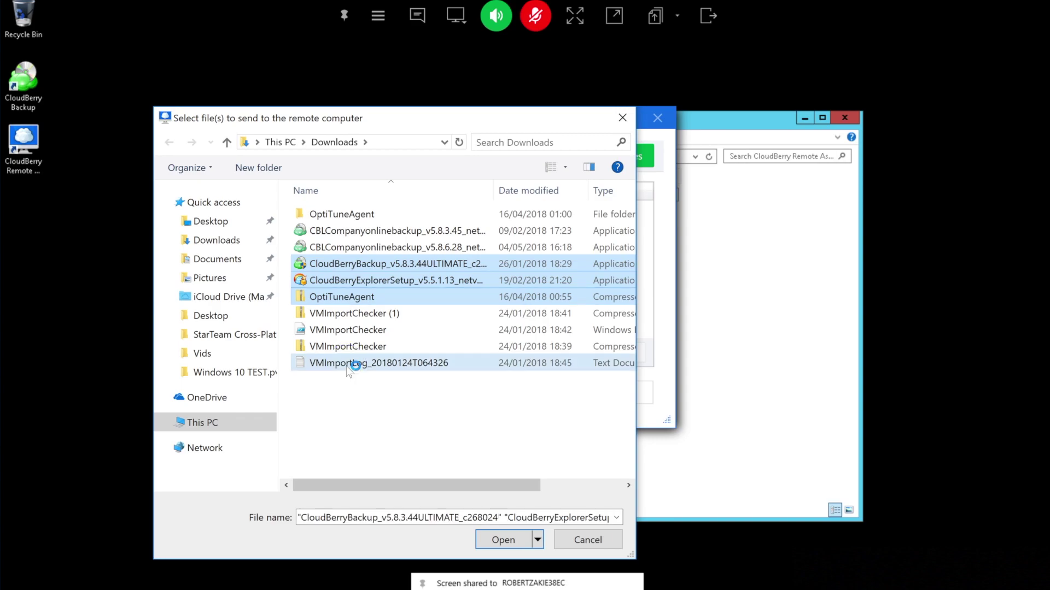
left_click(509, 540)
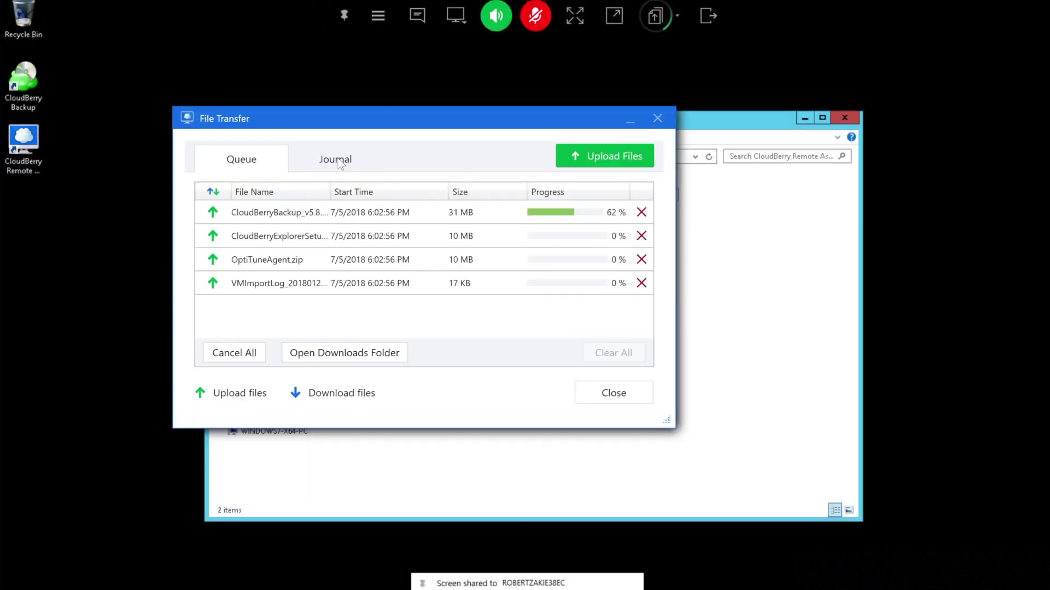
left_click(339, 164)
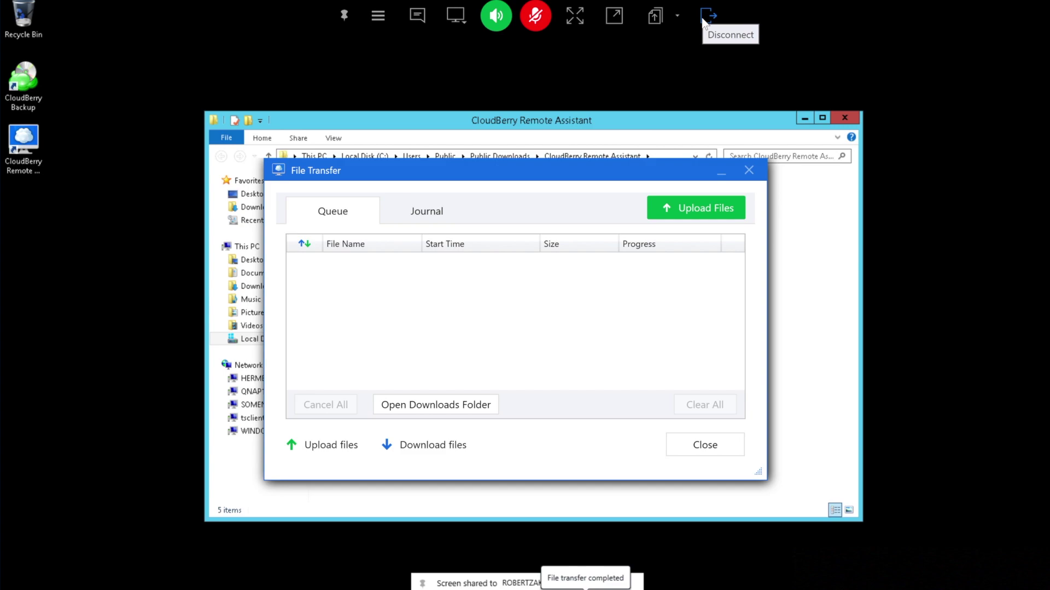
left_click(704, 21)
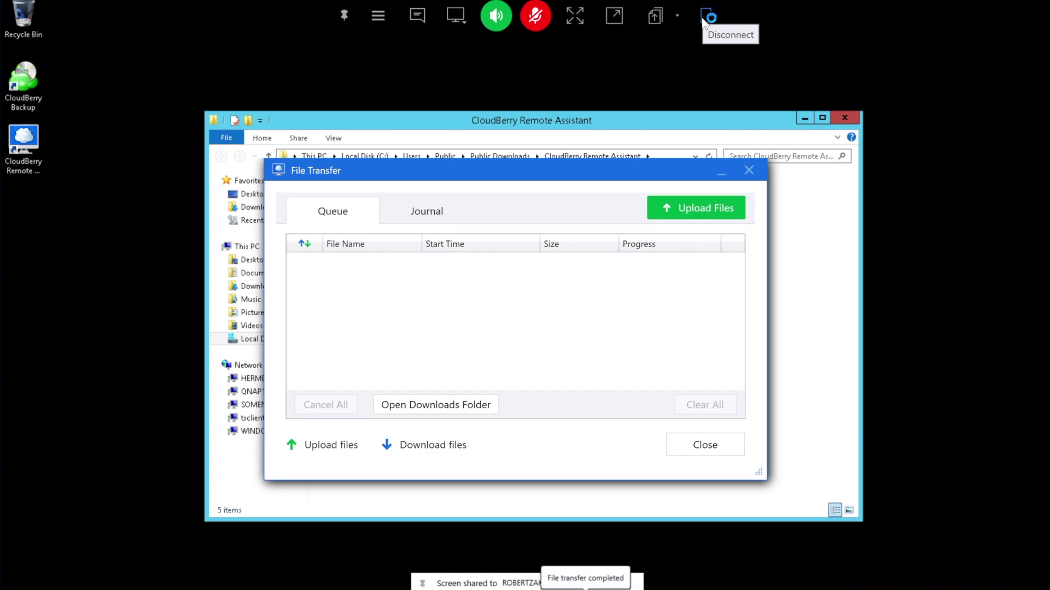